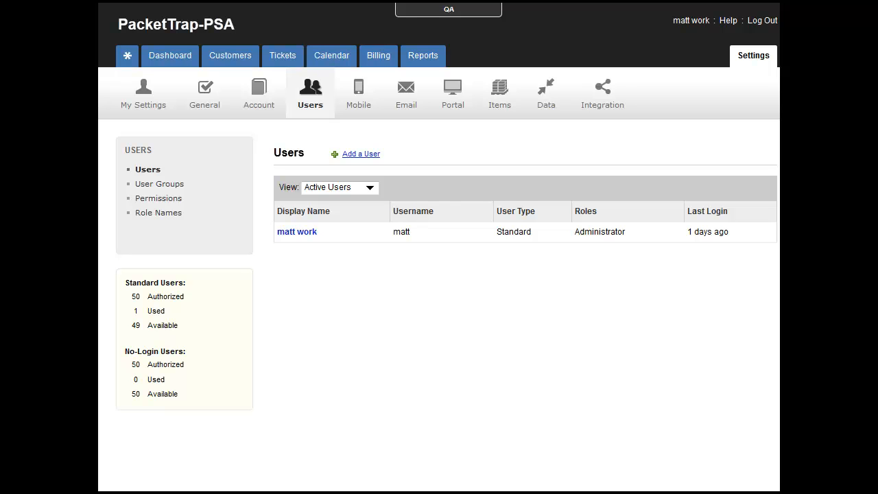
Step: Open the role names settings and enter Sub as the custom role name for Subcontractor
click(142, 214)
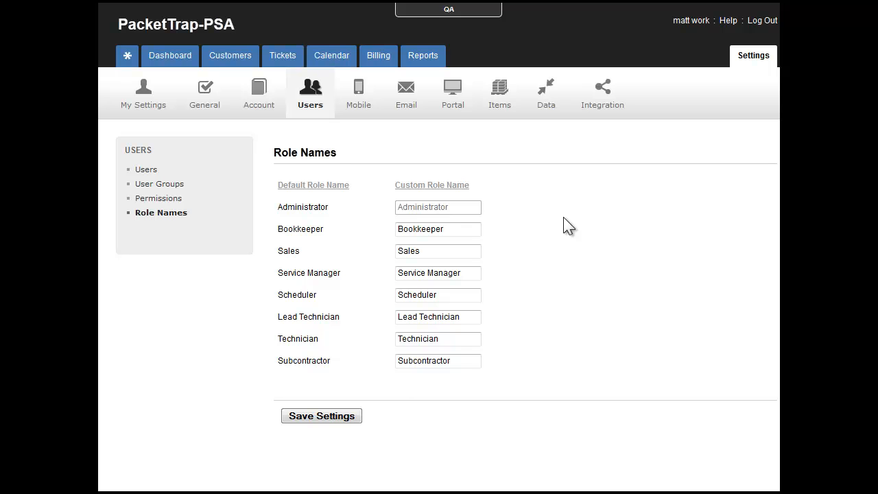
double_click(427, 361)
text(Sub)
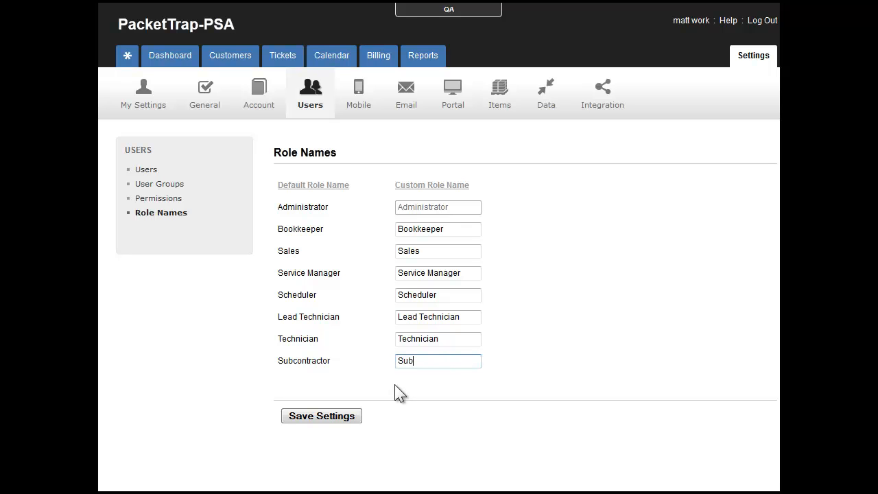
click(580, 332)
Step: Open the technician role permissions and allow the Lead Technician role to edit customer records
click(156, 199)
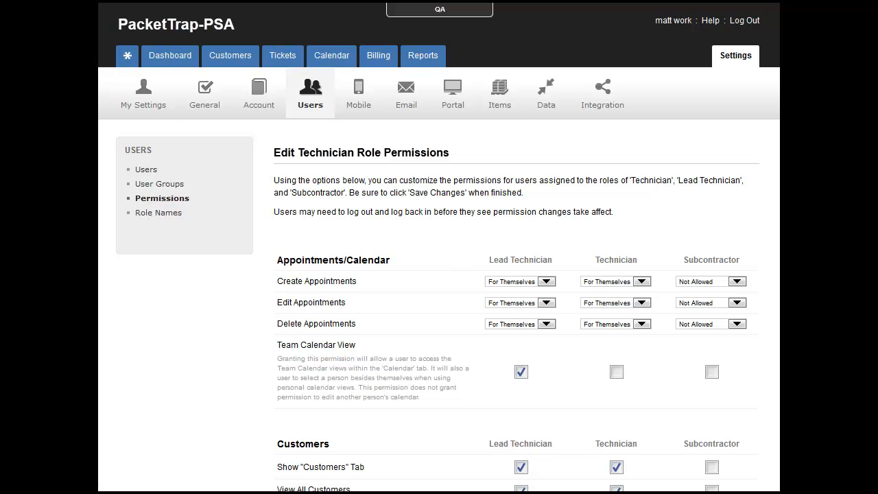
scroll(439, 247, down, 5)
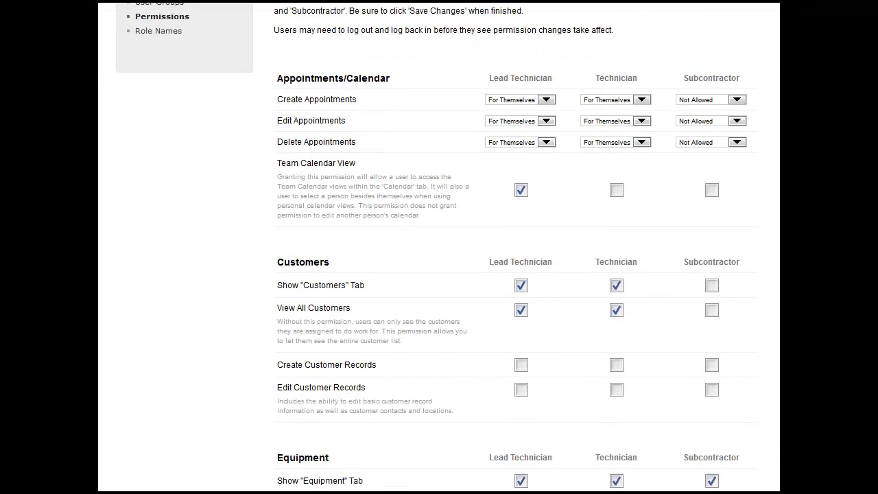
scroll(439, 247, down, 5)
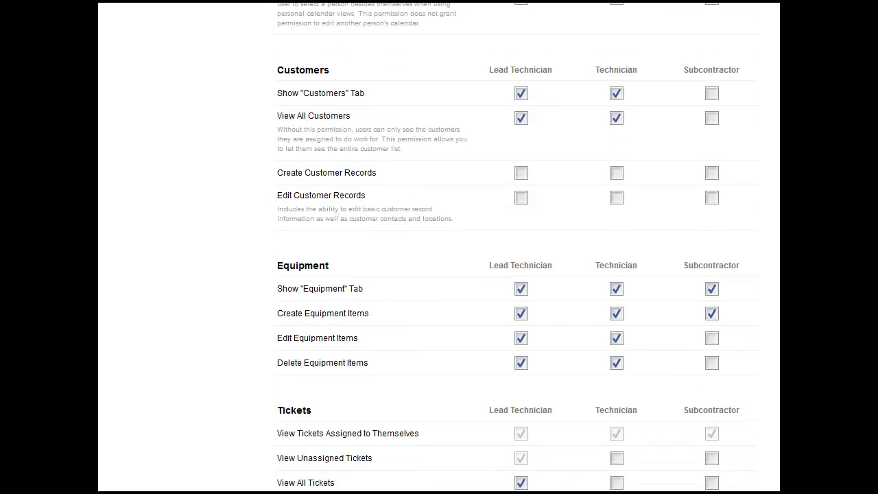
click(522, 172)
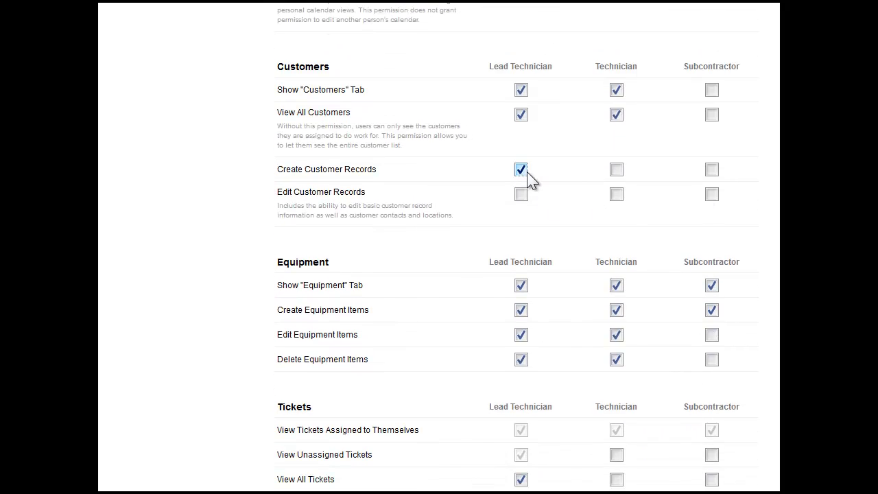
click(526, 197)
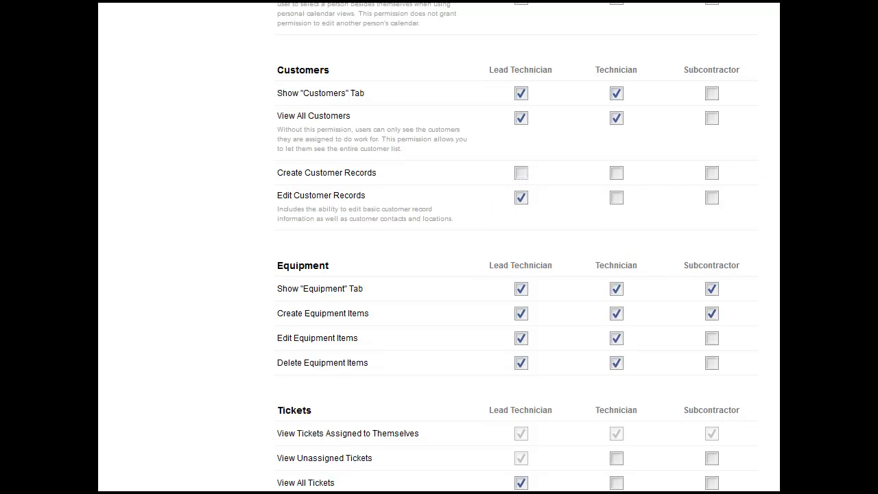
Step: Review the remaining technician role permissions, covering equipment, tickets, assignments, comments, labor, materials, expenses and reports
scroll(775, 160, down, 2)
scroll(514, 247, down, 4)
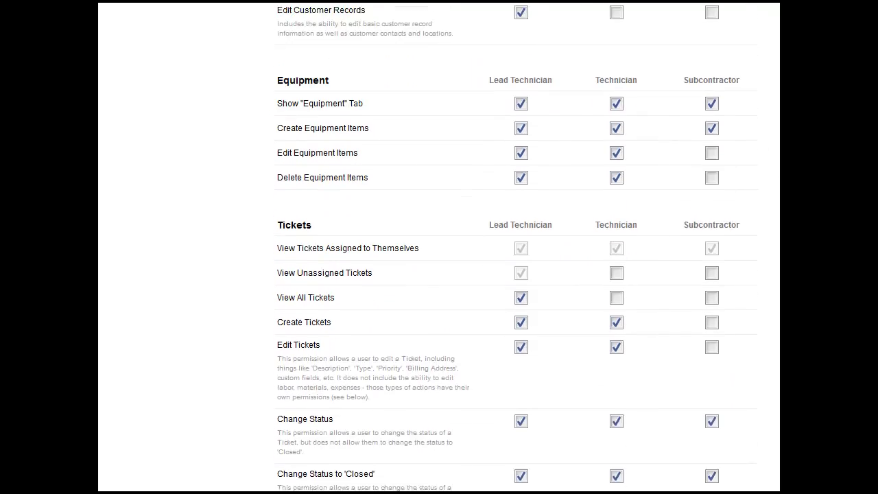
scroll(514, 247, down, 3)
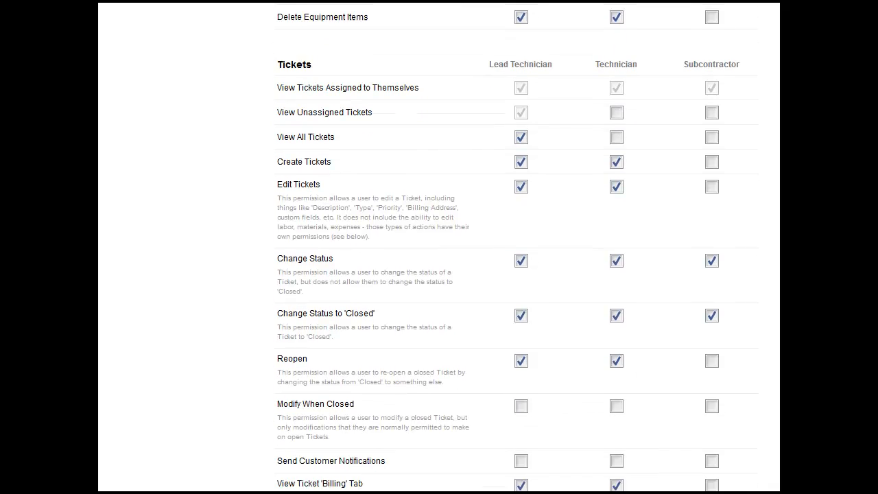
scroll(515, 247, down, 3)
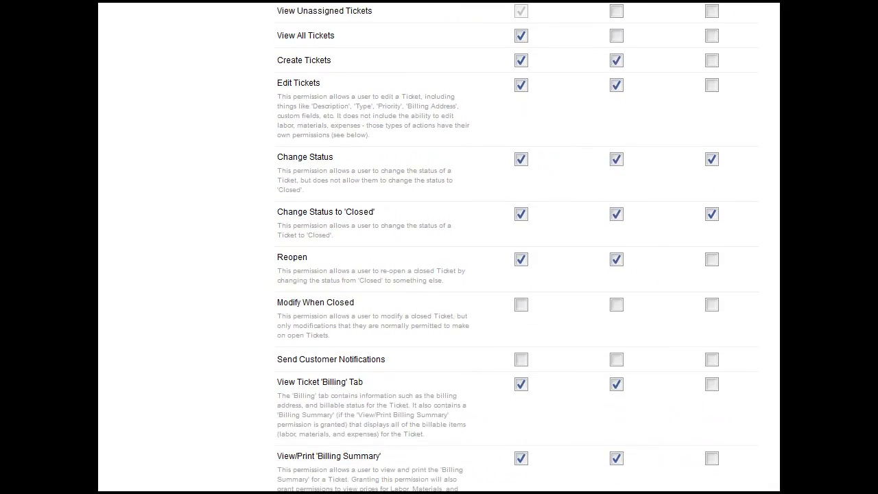
scroll(514, 247, down, 2)
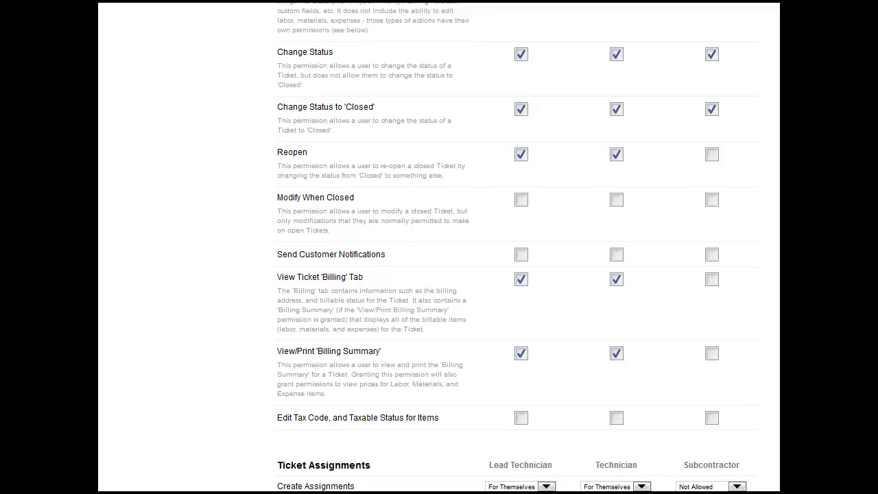
scroll(515, 247, down, 6)
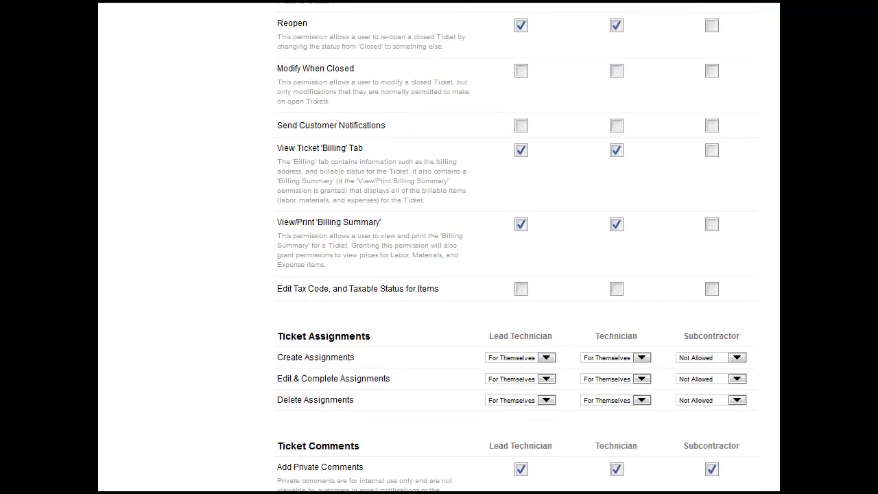
scroll(514, 247, down, 7)
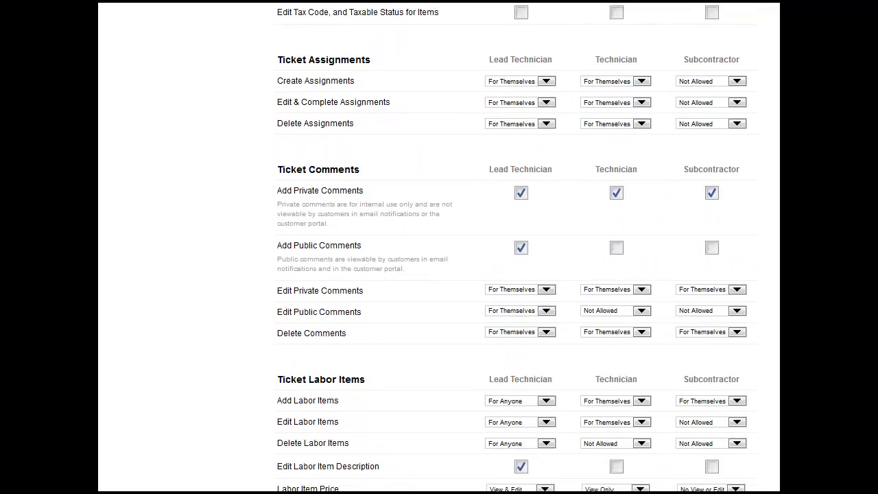
scroll(666, 358, down, 8)
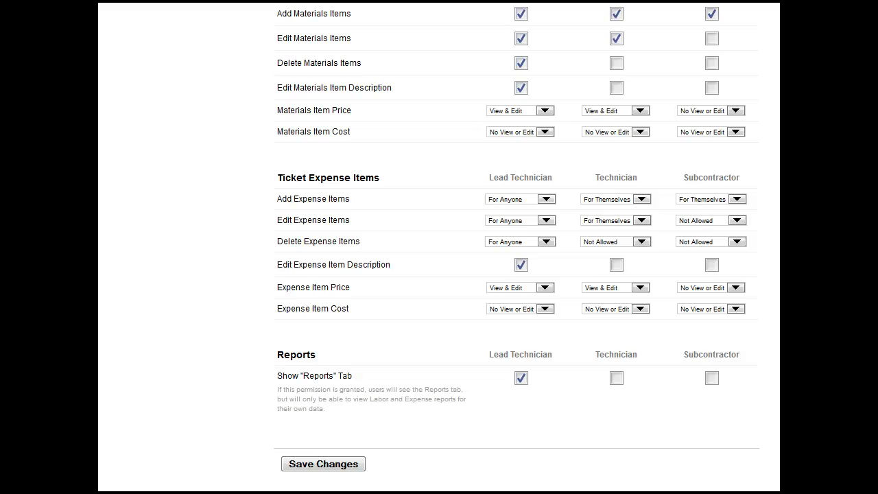
scroll(517, 243, up, 15)
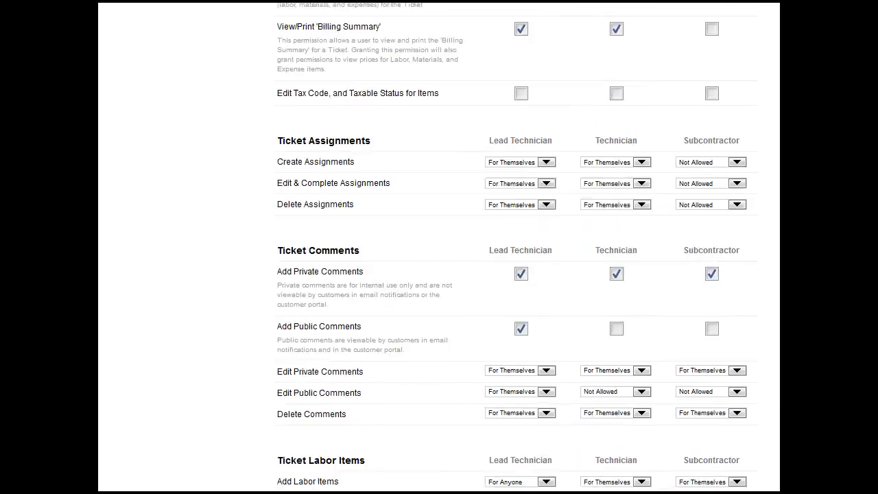
scroll(517, 243, up, 10)
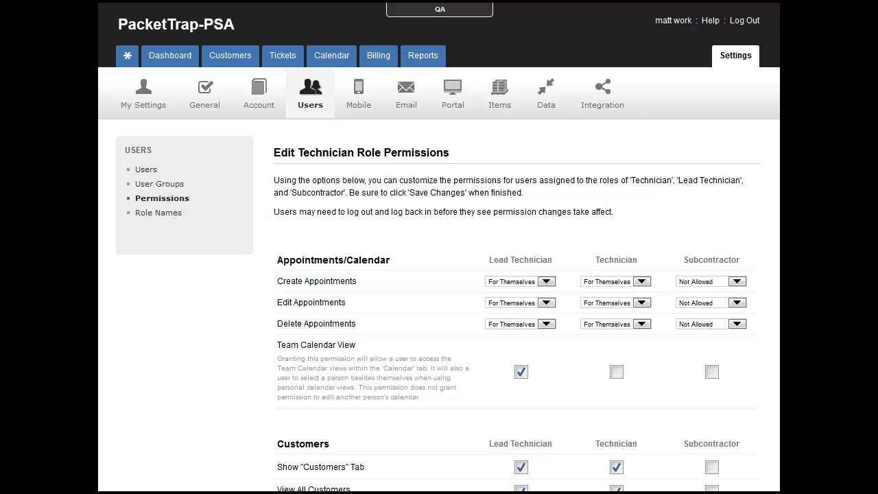
Step: Start adding a new user from the user list and enter the user's first and last name
click(148, 172)
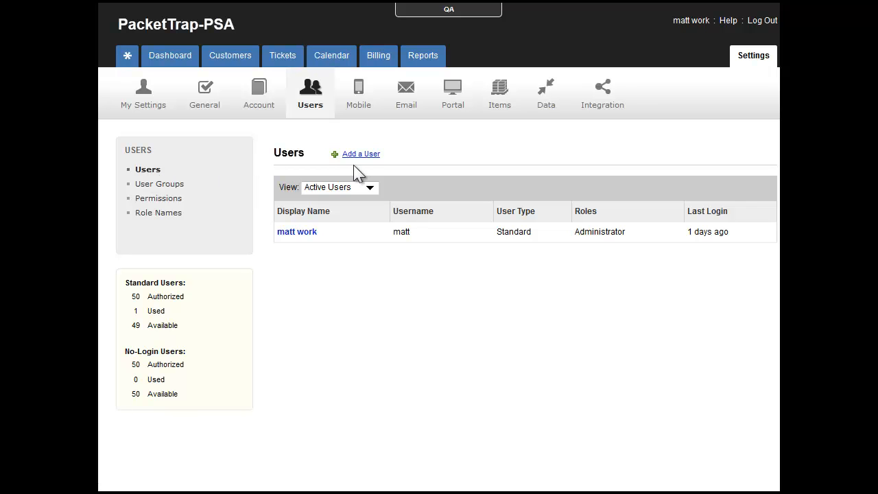
click(361, 162)
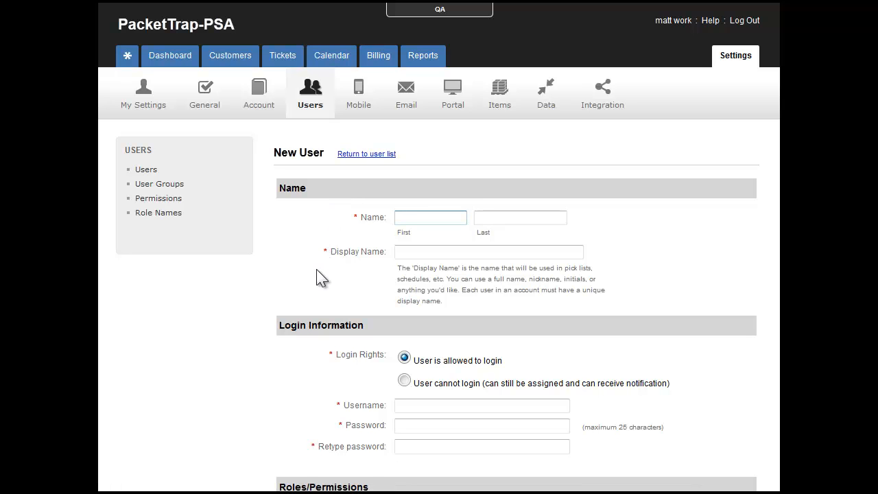
text(Ted)
key(Tab)
text(Tech)
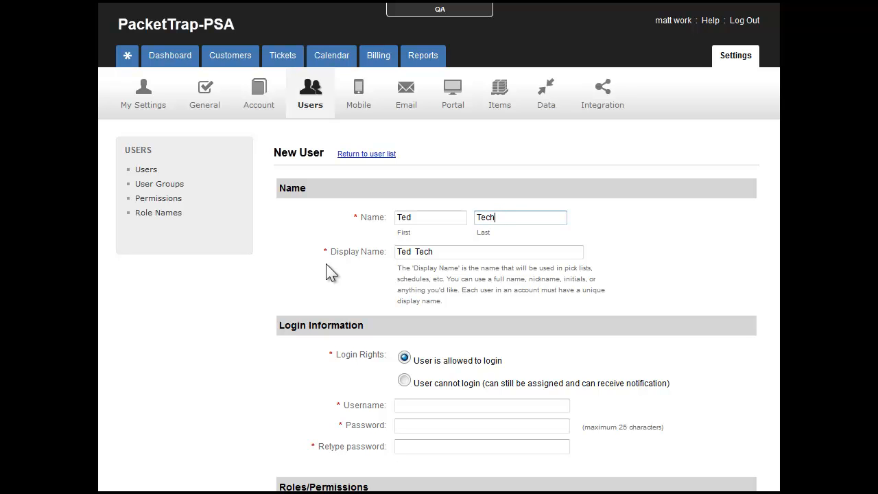
Step: Enter the new user's username and the login password, repeating the password for verification
scroll(328, 273, down, 3)
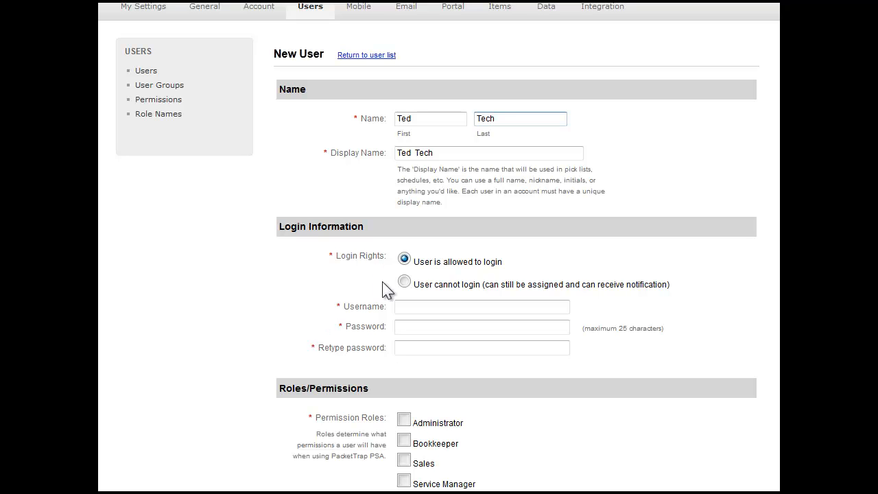
click(428, 308)
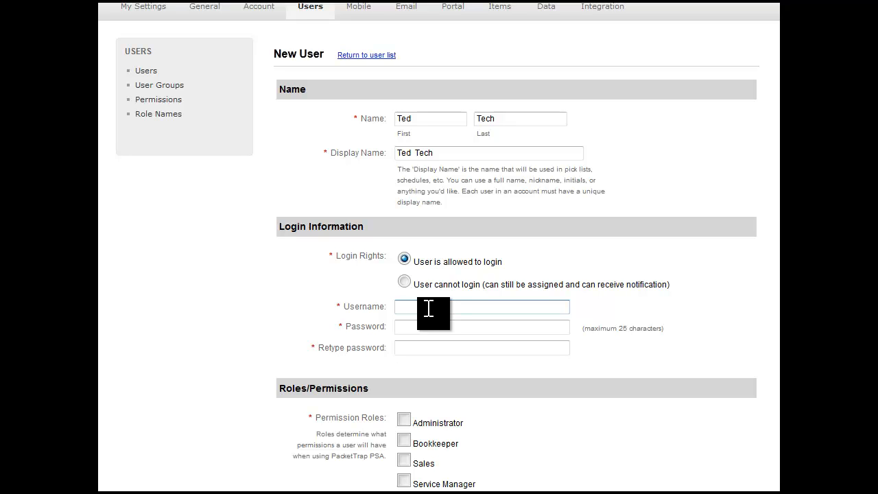
text(tedTech)
click(426, 334)
text(•••)
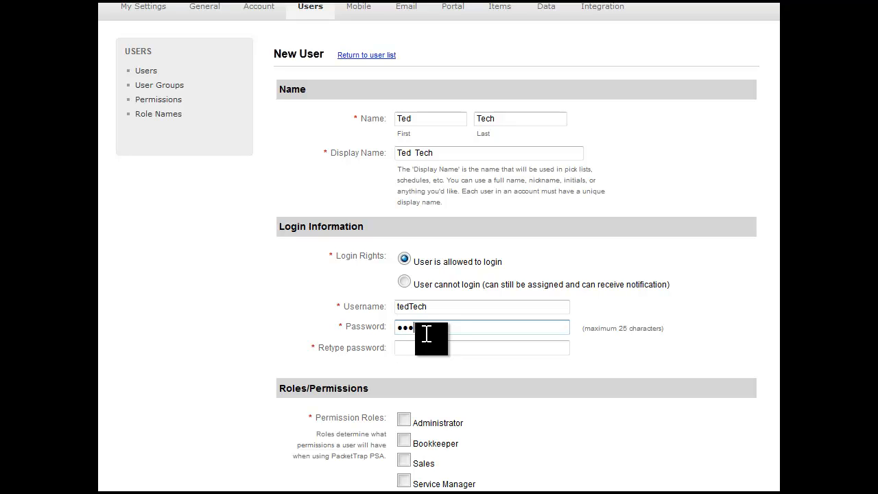
text(••)
click(425, 348)
text(•••)
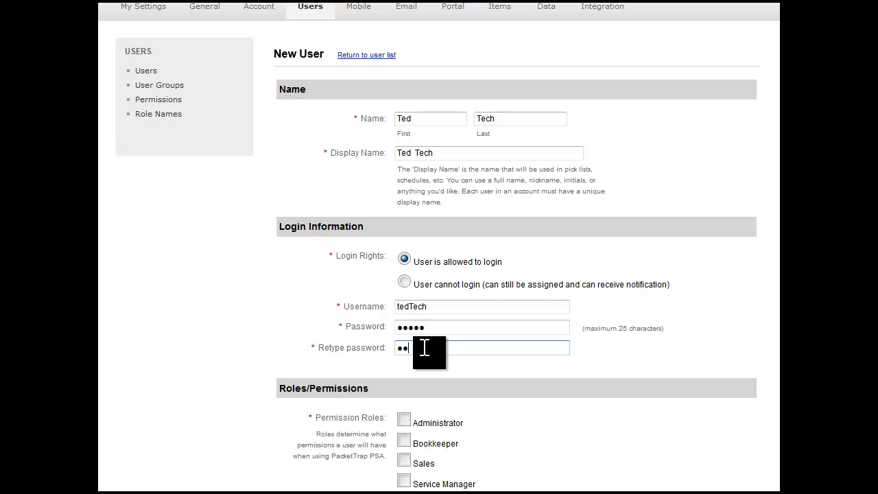
text(••)
click(230, 393)
Step: Assign the Technician permission role to the new user
scroll(230, 393, down, 2)
scroll(230, 393, down, 2)
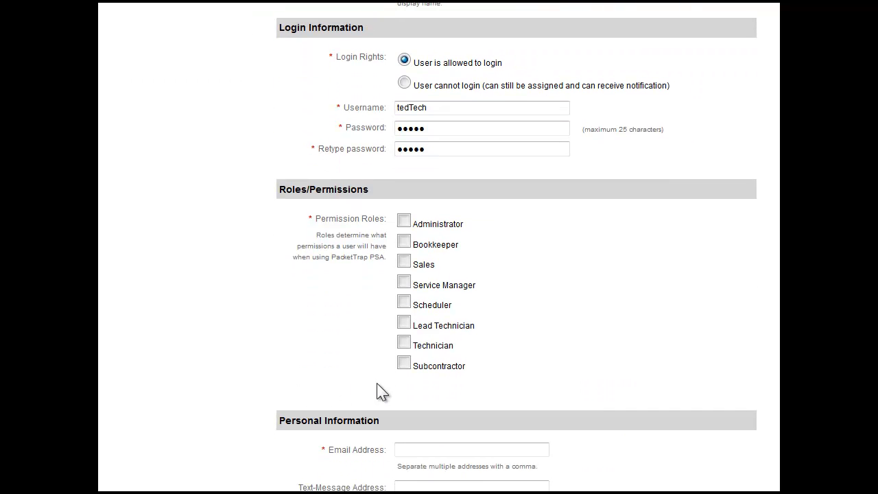
click(405, 344)
Step: Fill in the new user's email address in the personal information
scroll(213, 401, down, 3)
scroll(214, 403, down, 1)
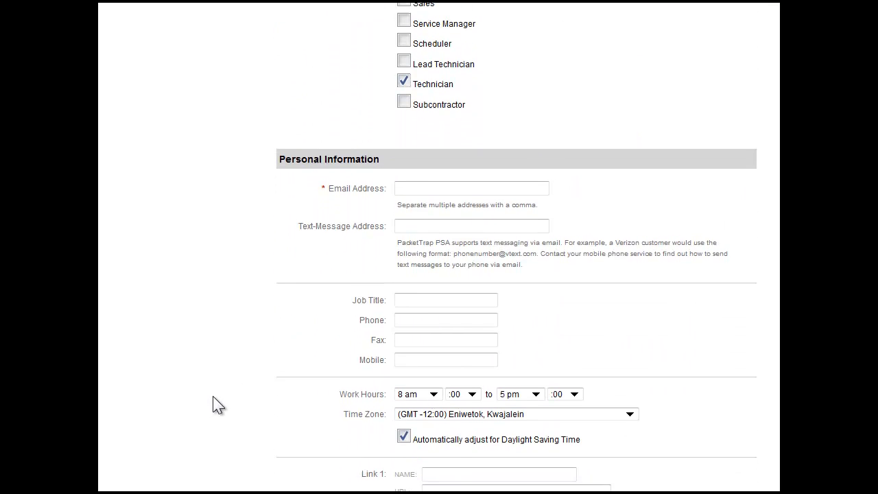
click(446, 190)
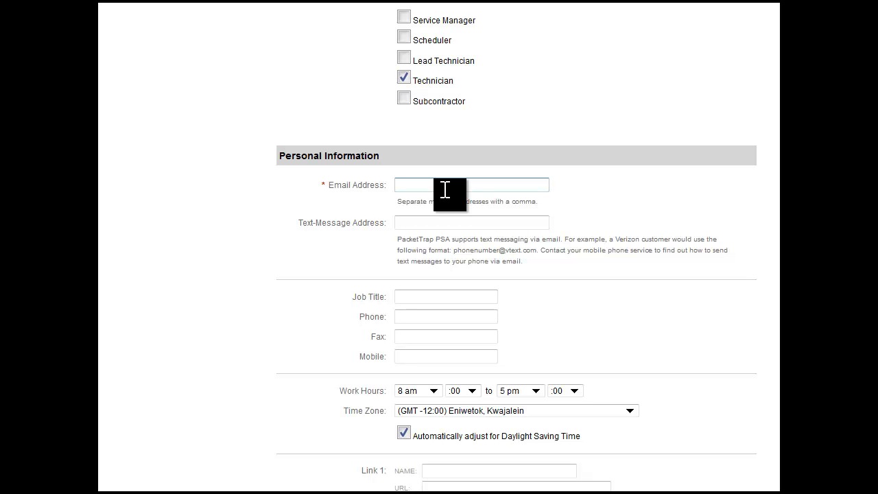
click(436, 229)
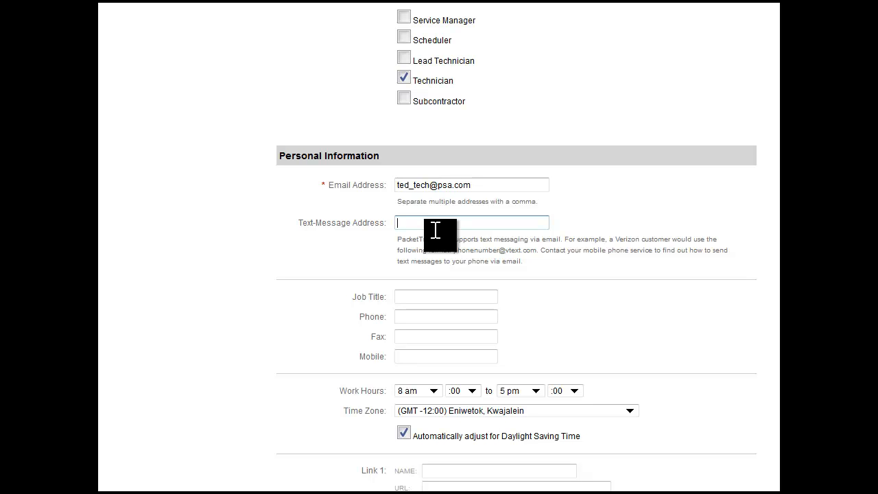
click(467, 3)
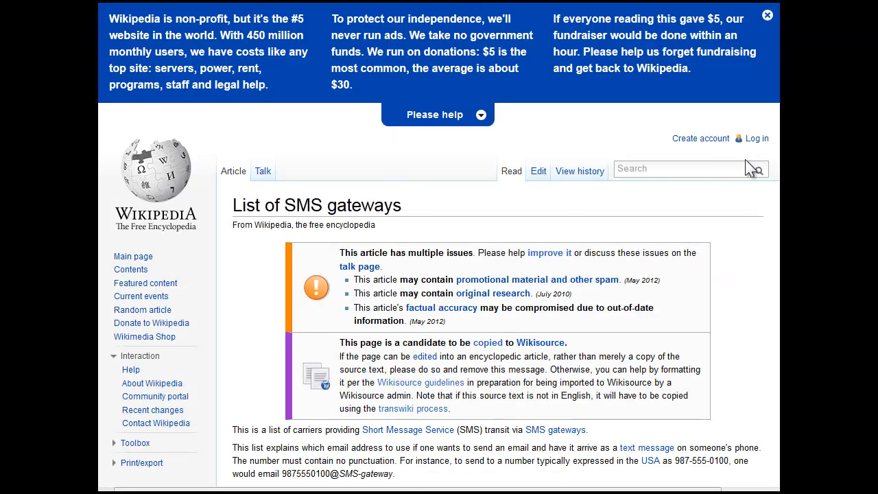
scroll(439, 275, down, 2)
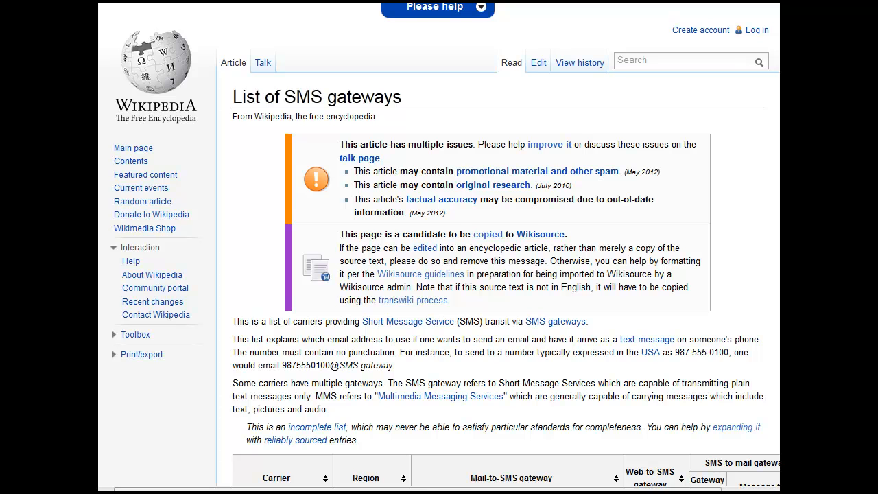
scroll(440, 247, down, 6)
scroll(506, 247, down, 1)
scroll(506, 247, down, 3)
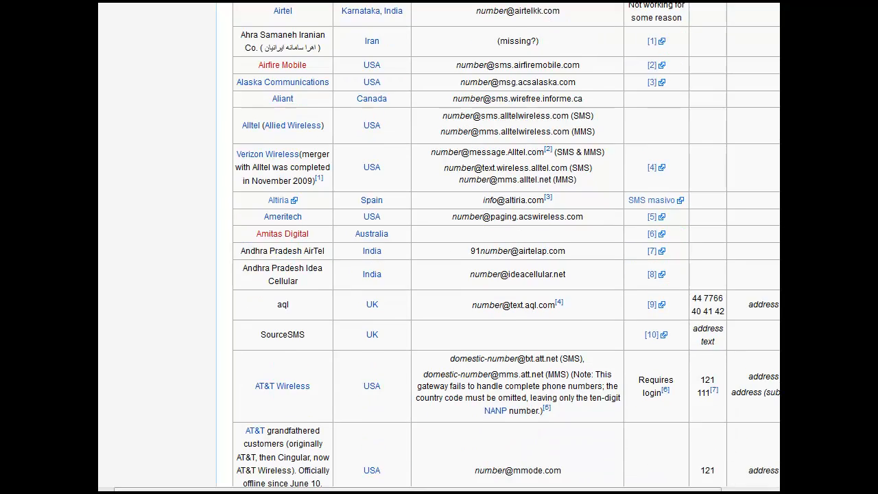
scroll(707, 137, down, 1)
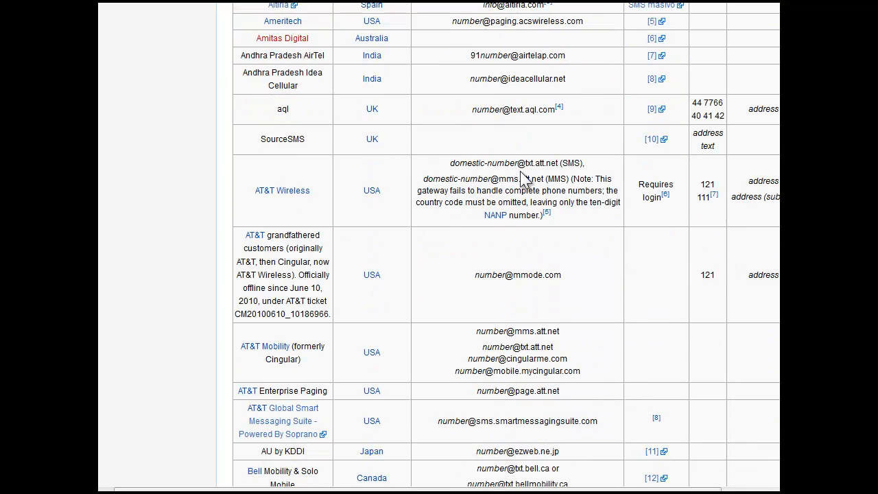
drag(558, 164, 517, 165)
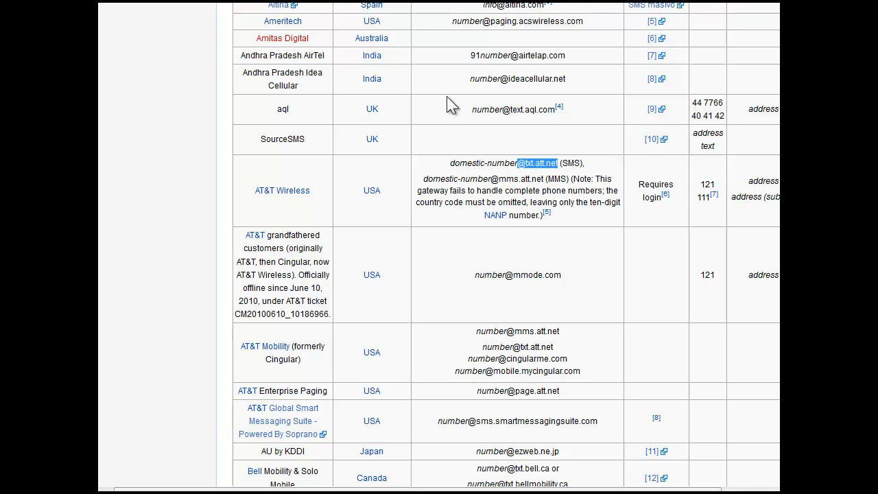
click(295, 2)
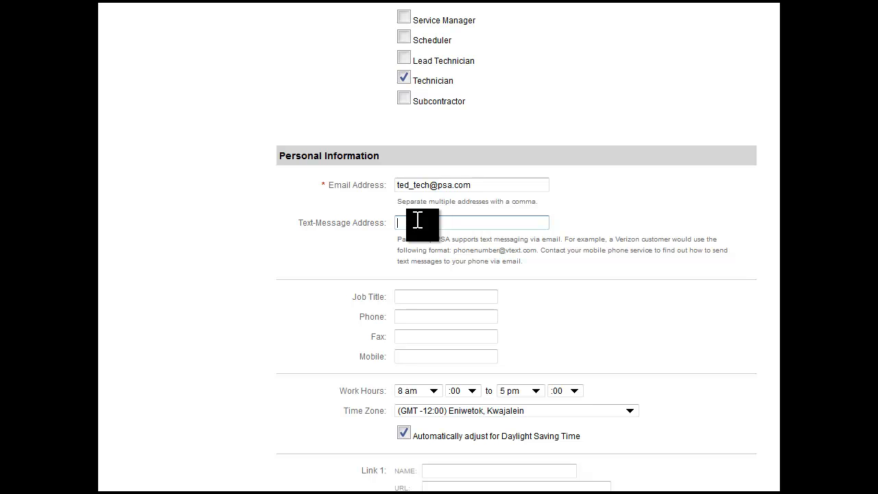
text(7105551212)
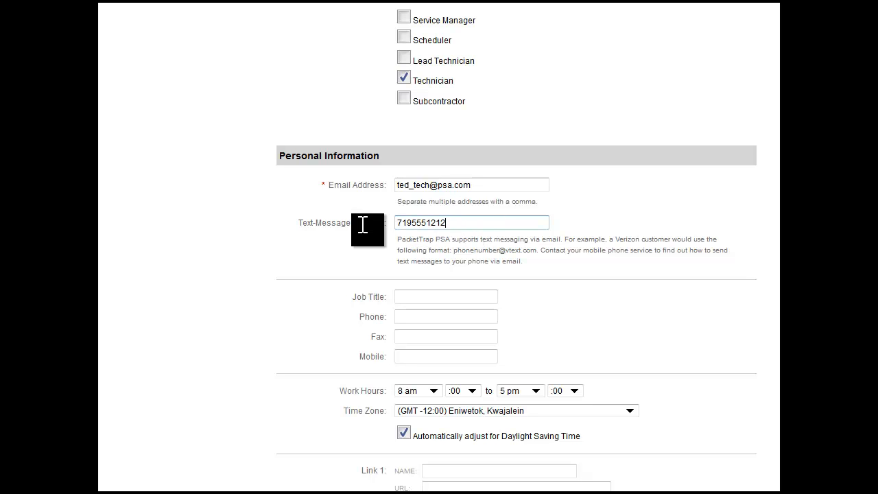
click(363, 224)
click(463, 224)
text(@txt.att.net)
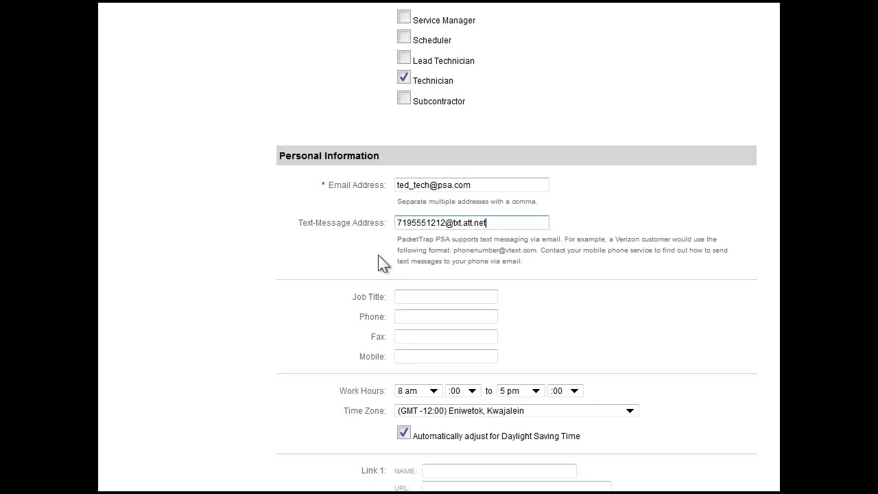
Step: Enter Technician as the job title and fill in the user's phone and mobile numbers
click(414, 297)
scroll(416, 297, down, 1)
scroll(416, 297, down, 1)
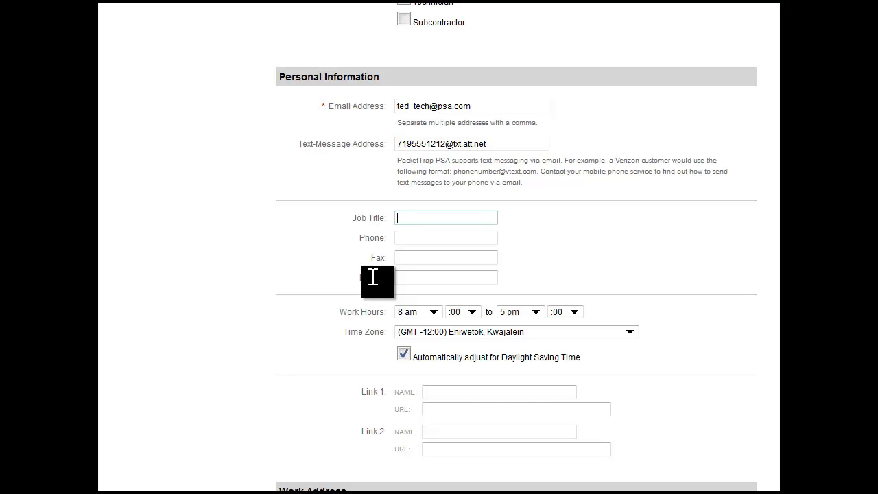
text(Technician)
key(Tab)
text(71)
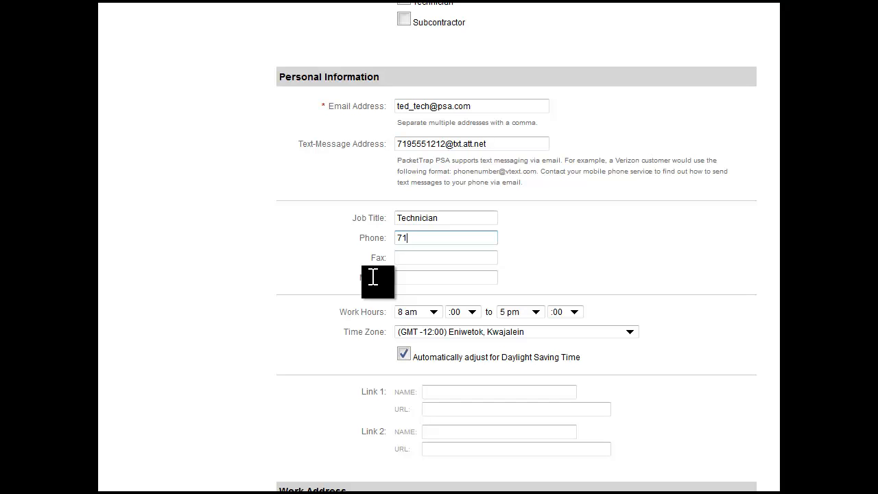
text(95551212)
key(Tab)
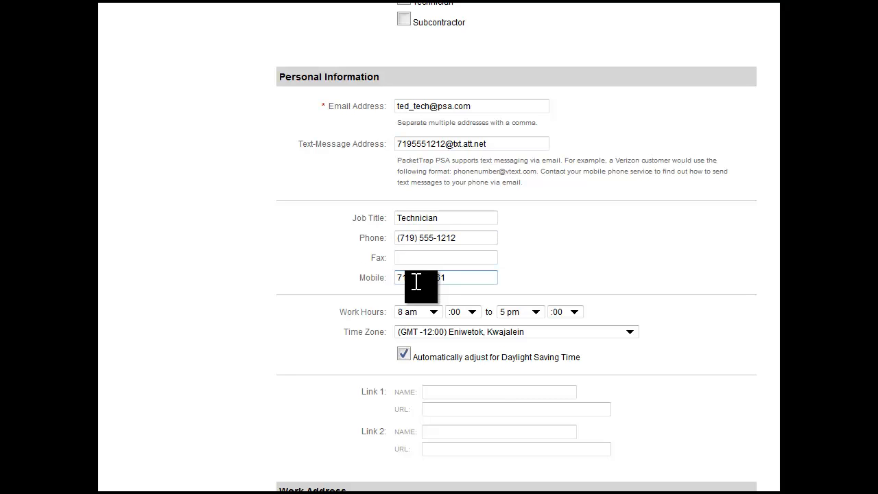
click(280, 312)
Step: Set the user's time zone to (GMT -7:00) Mountain Time (US & Canada)
scroll(278, 310, down, 2)
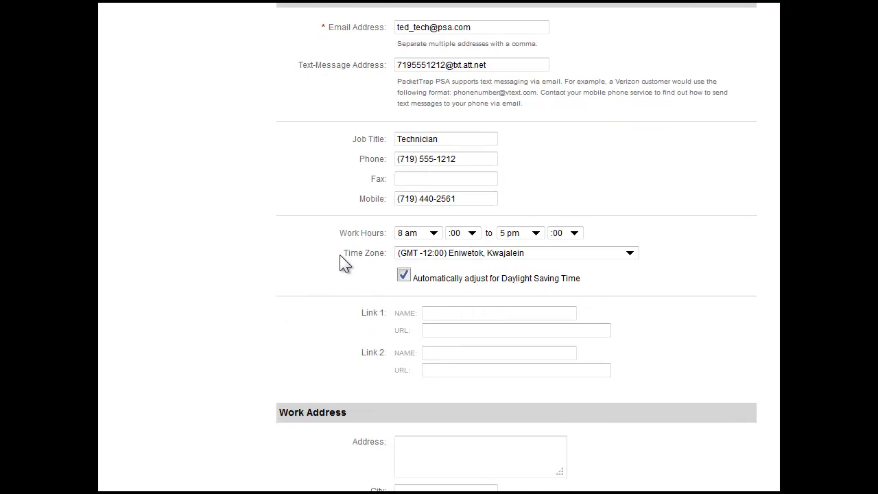
scroll(337, 274, down, 3)
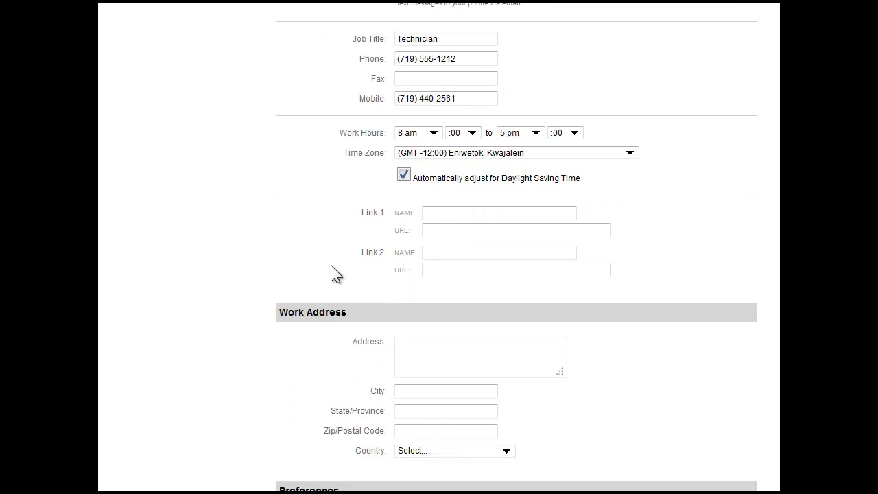
click(631, 155)
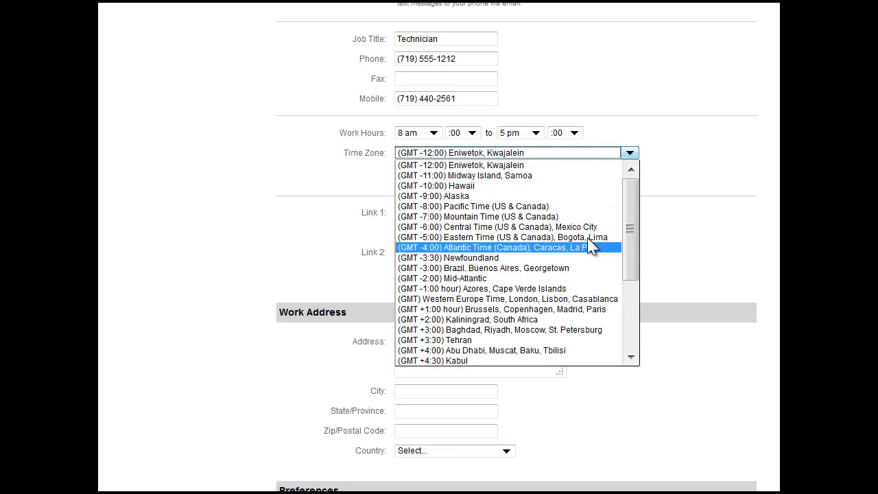
click(588, 217)
click(353, 233)
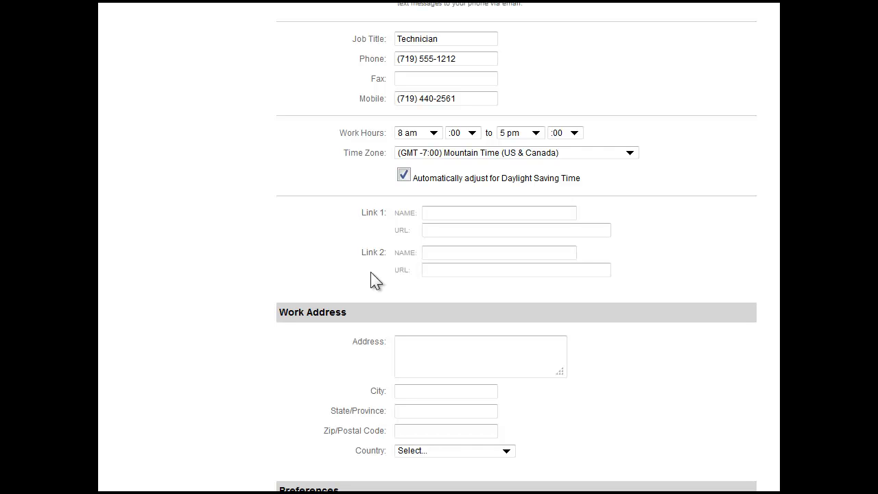
click(467, 212)
text(MS)
key(BackSpace)
text(CSE, CCNA,)
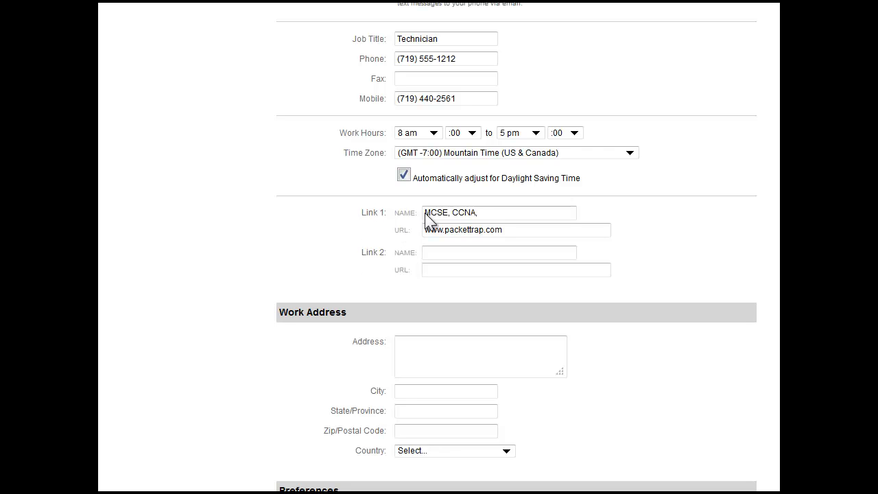
click(483, 212)
click(517, 231)
Step: Leave the work address blank and set the default labor rate to Standard Service Labor
scroll(324, 272, down, 3)
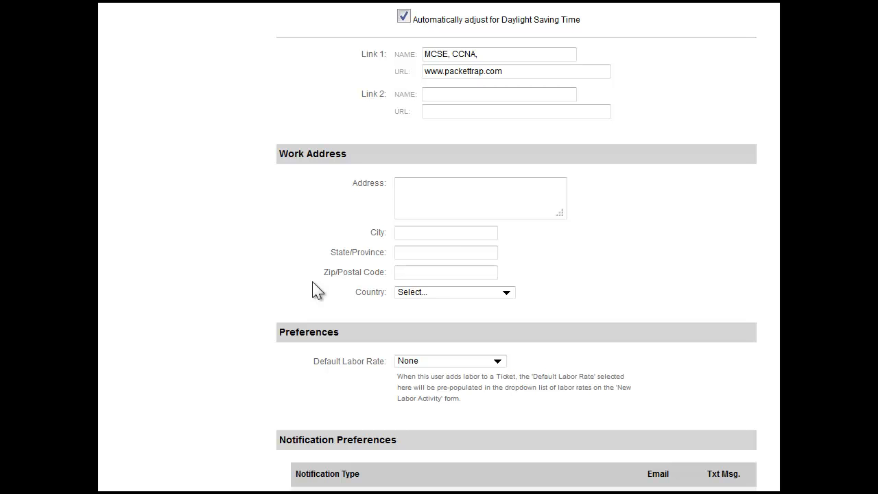
click(438, 207)
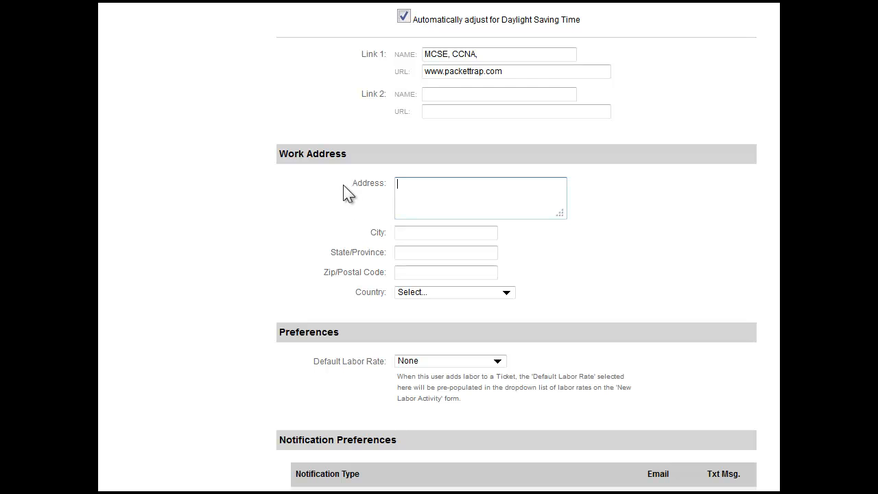
scroll(251, 327, down, 3)
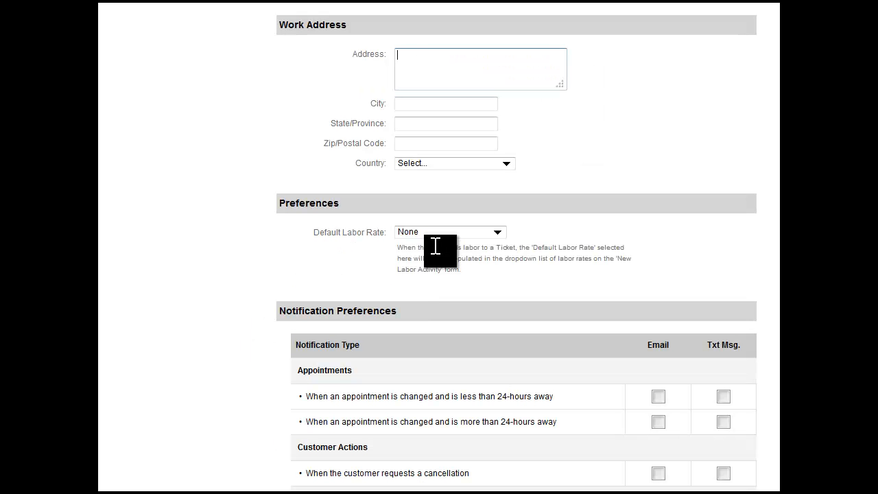
click(468, 236)
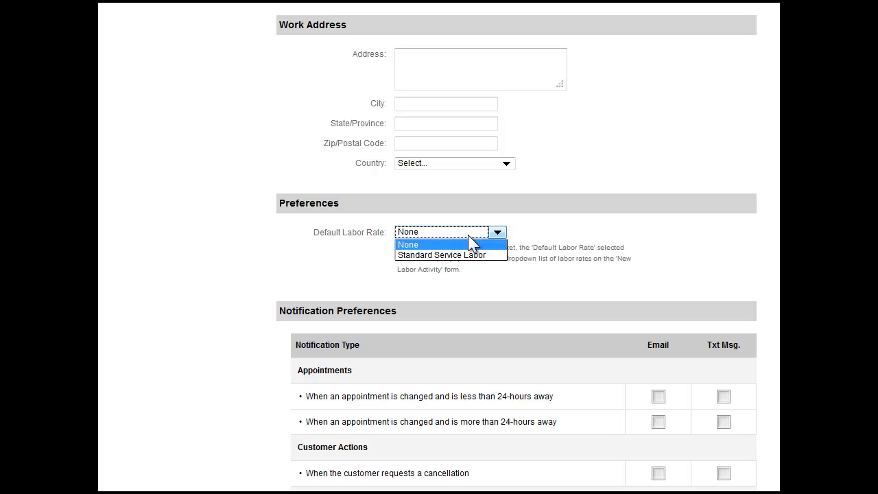
click(471, 260)
click(304, 291)
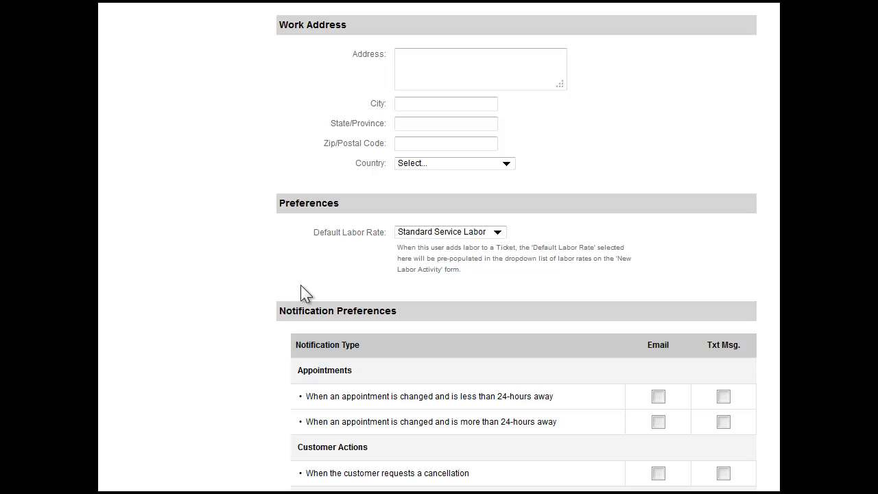
Step: Enable email and text-message notifications for appointments changed both less than and more than 24 hours away
scroll(246, 317, down, 3)
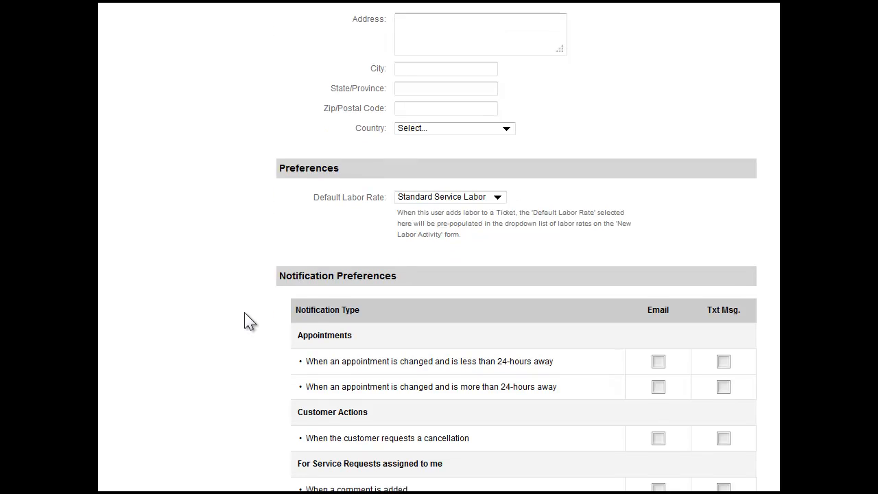
scroll(245, 314, down, 3)
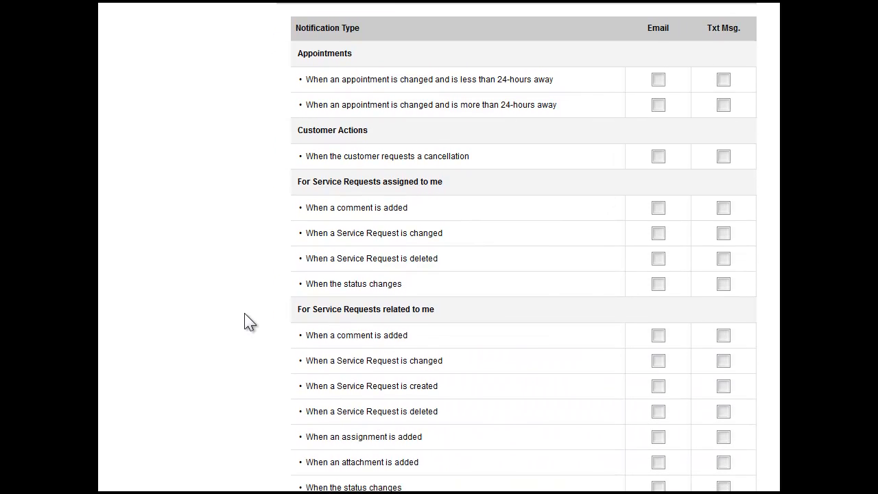
scroll(245, 315, up, 1)
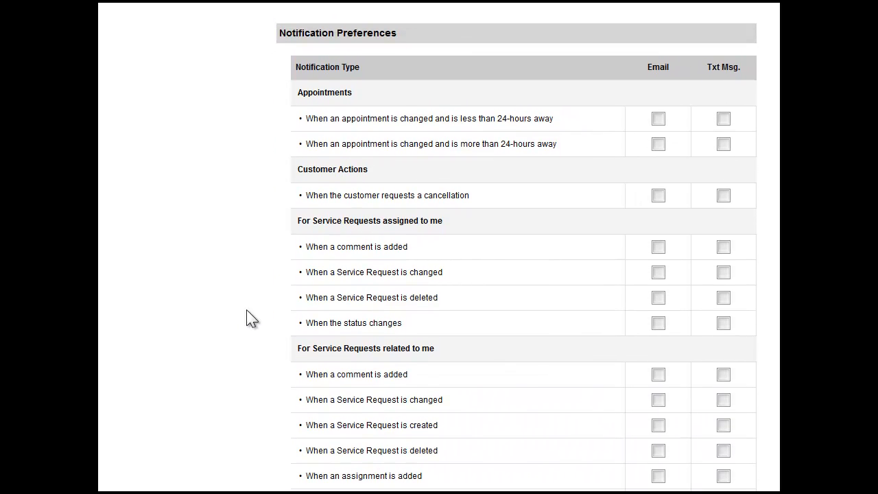
click(658, 121)
click(723, 120)
click(659, 145)
click(723, 145)
Step: For service requests assigned to the user, enable email and text notifications when a comment is added and when the status changes
scroll(524, 247, down, 5)
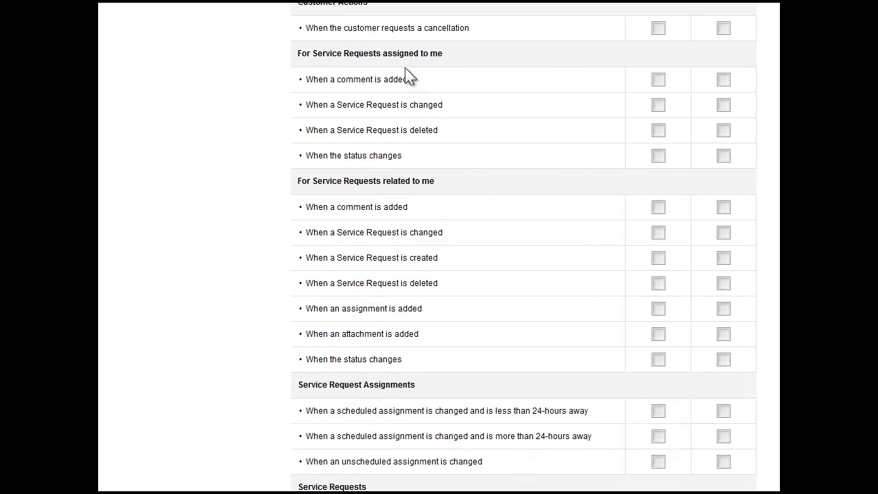
click(661, 84)
click(724, 82)
click(659, 157)
click(724, 156)
Step: Enable email and text notifications for all three service request assignment changes, both scheduled types and unscheduled
scroll(645, 203, down, 2)
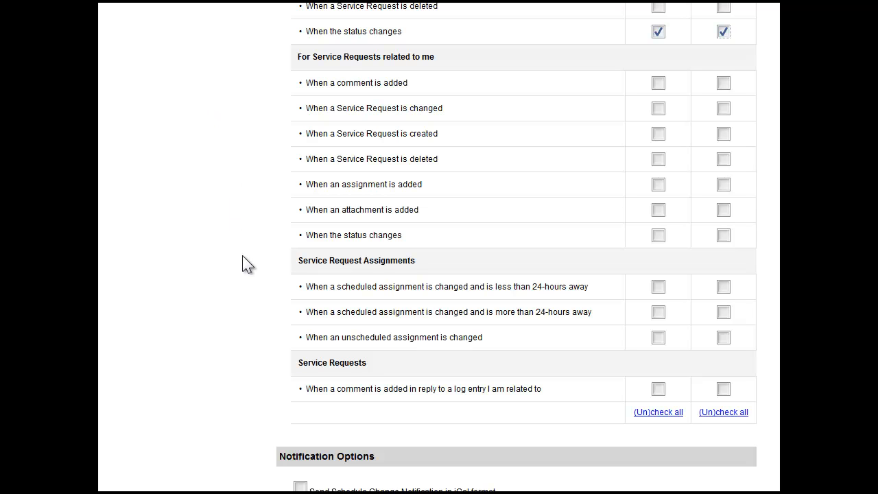
scroll(245, 263, down, 2)
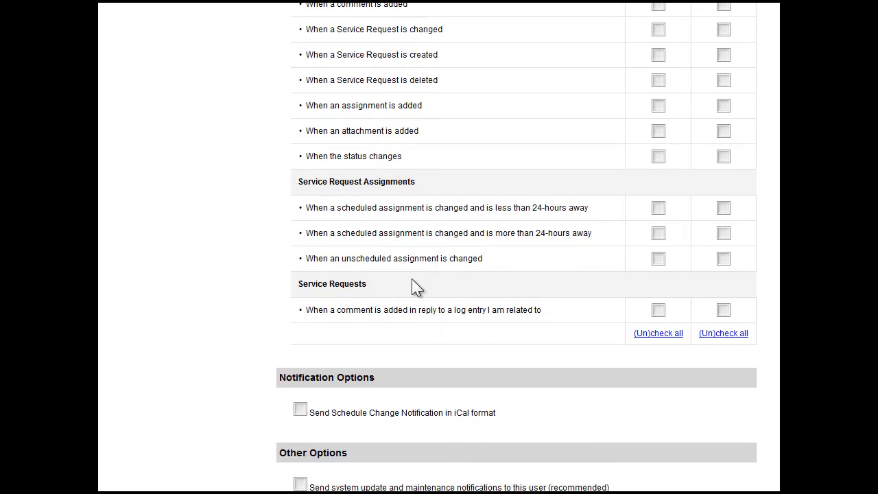
click(658, 207)
click(723, 208)
click(658, 234)
click(721, 234)
click(658, 259)
click(724, 259)
Step: Enable schedule change notifications in MS Exchange 2007 iCal format and create the user, declining to save a RoboForm passcard
scroll(549, 339, down, 3)
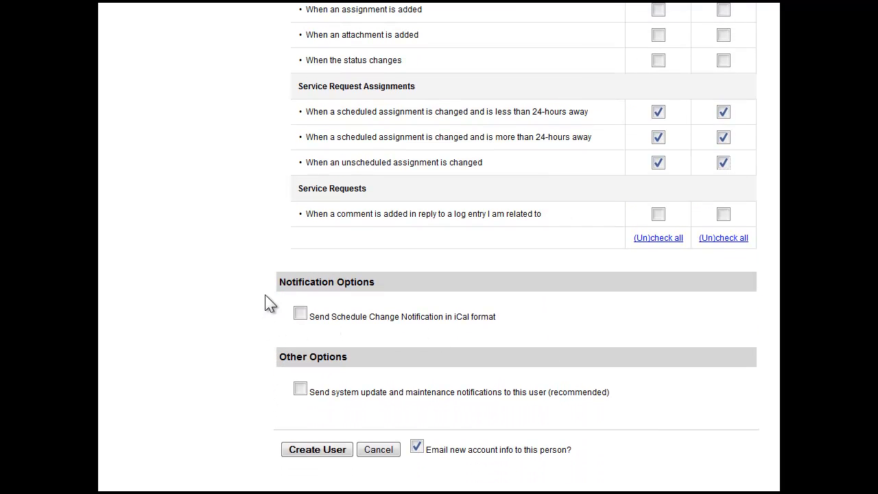
click(301, 314)
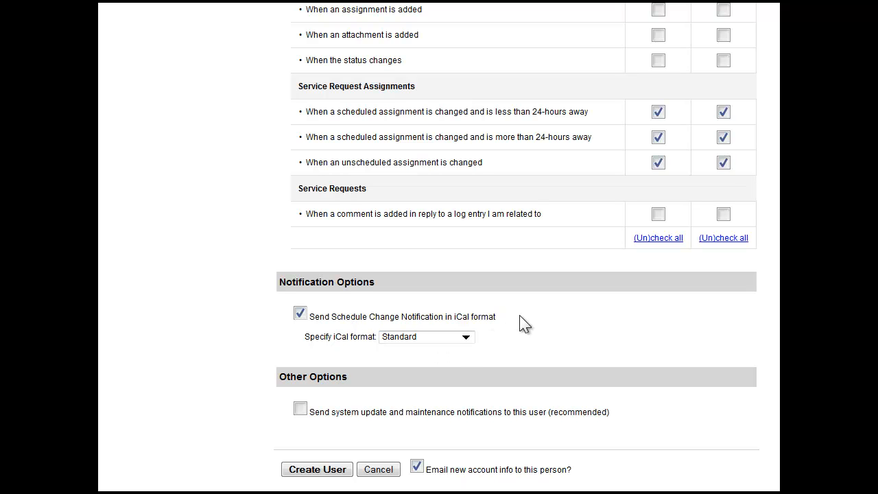
click(465, 337)
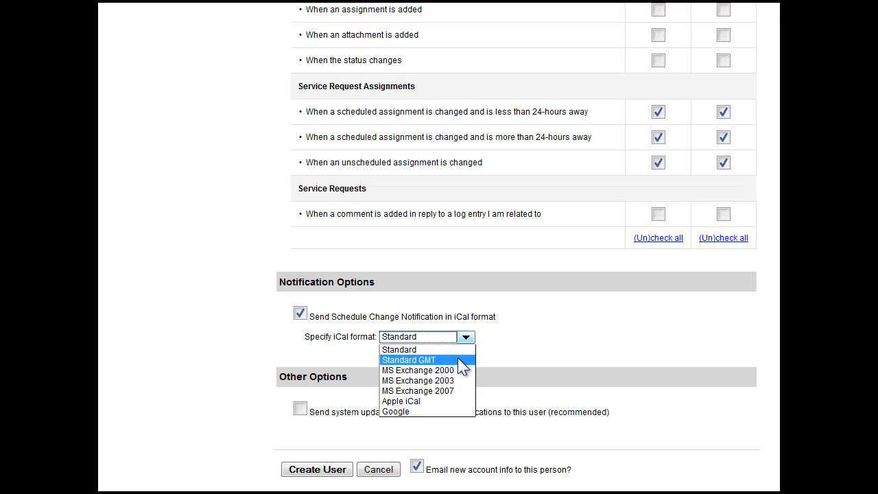
click(459, 390)
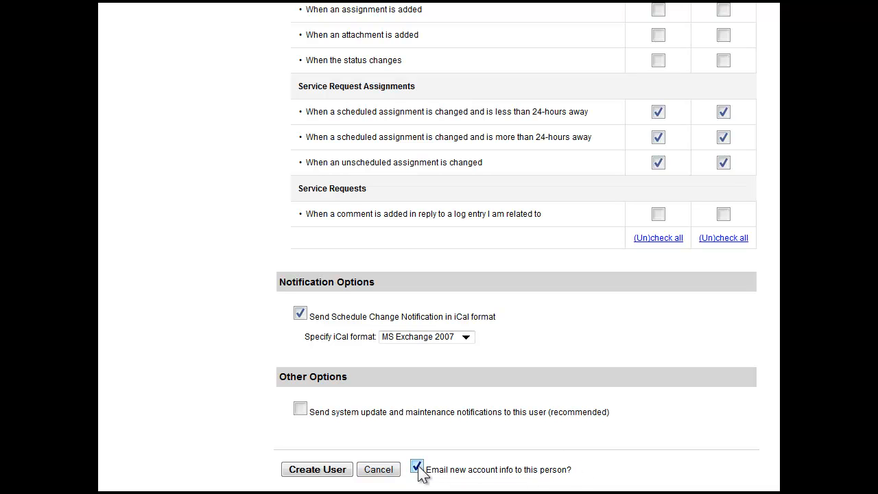
click(317, 472)
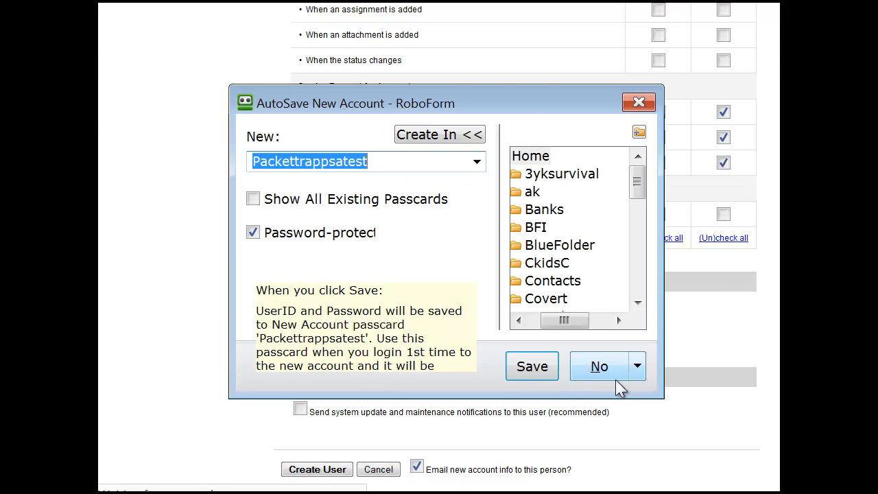
click(609, 369)
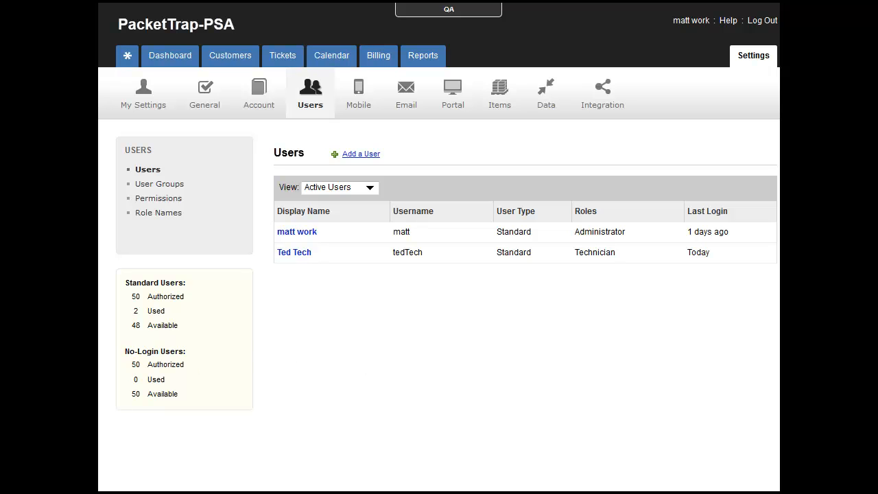
Step: Create a user group named Techs with both listed users as members and save it
click(158, 186)
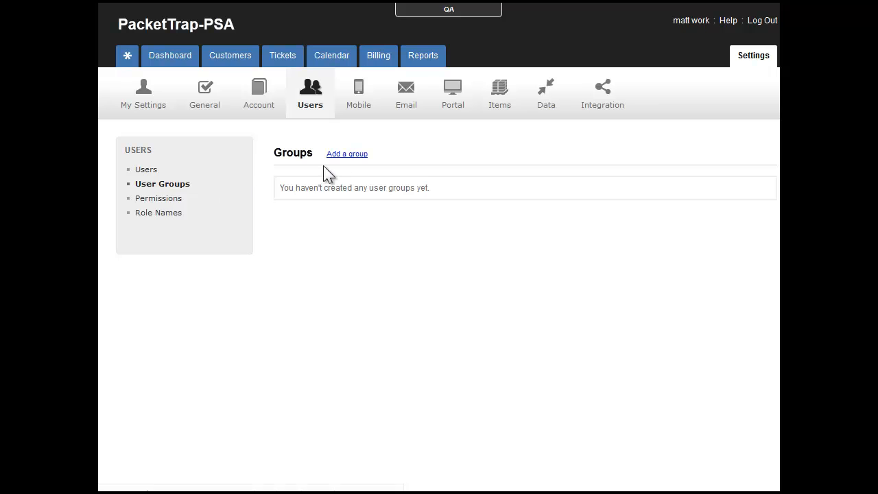
click(348, 155)
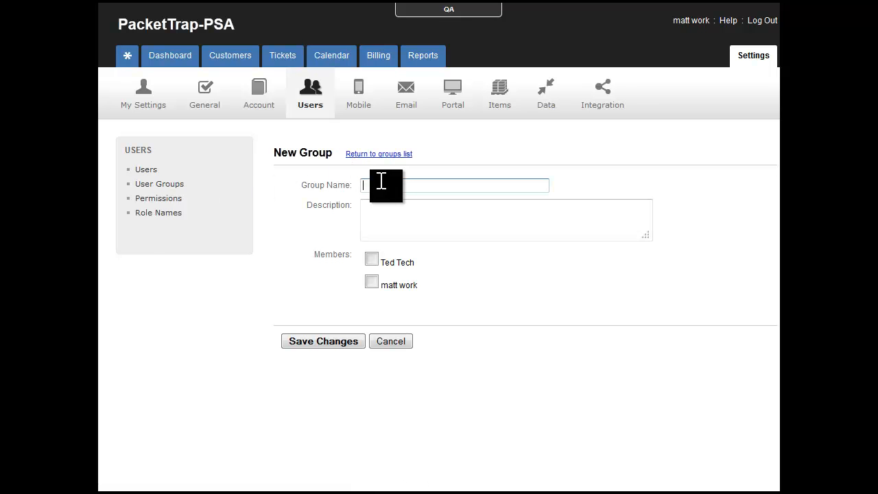
text(Techs)
click(390, 203)
click(370, 260)
click(372, 282)
click(384, 224)
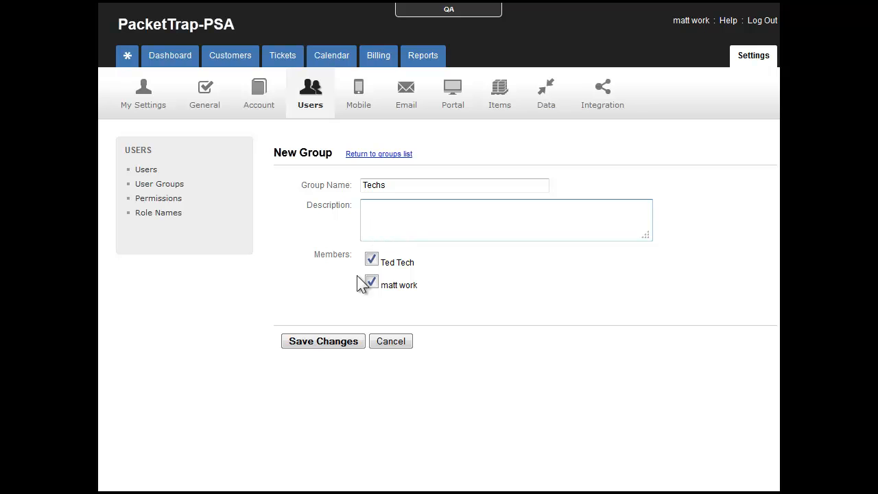
click(336, 347)
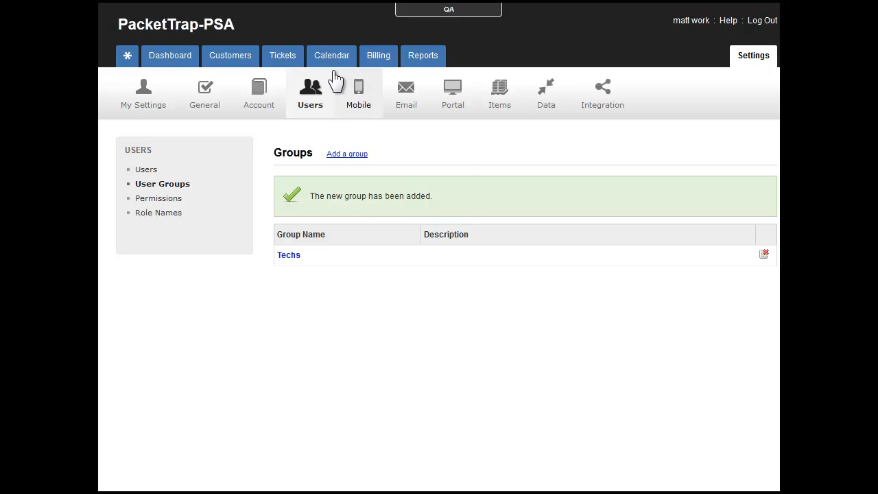
Step: View the new technician's contact card in the team calendar and the assignee's contact card on the VIOP phone ticket
click(334, 62)
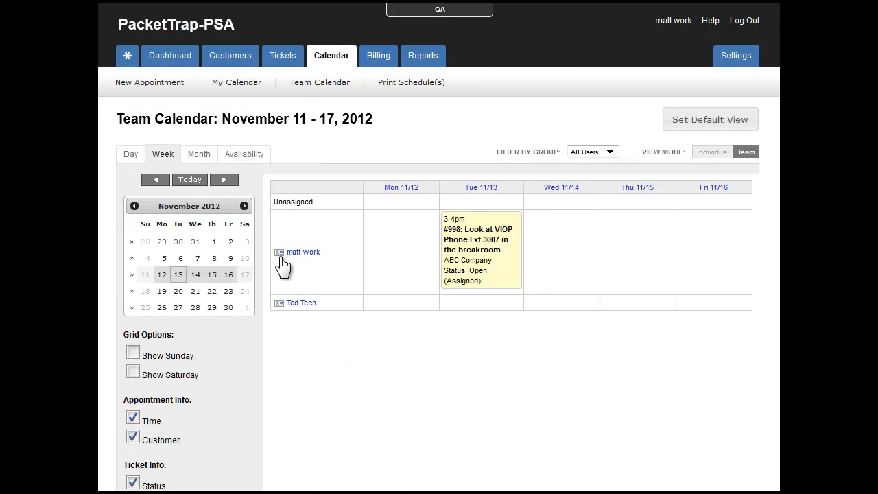
click(278, 304)
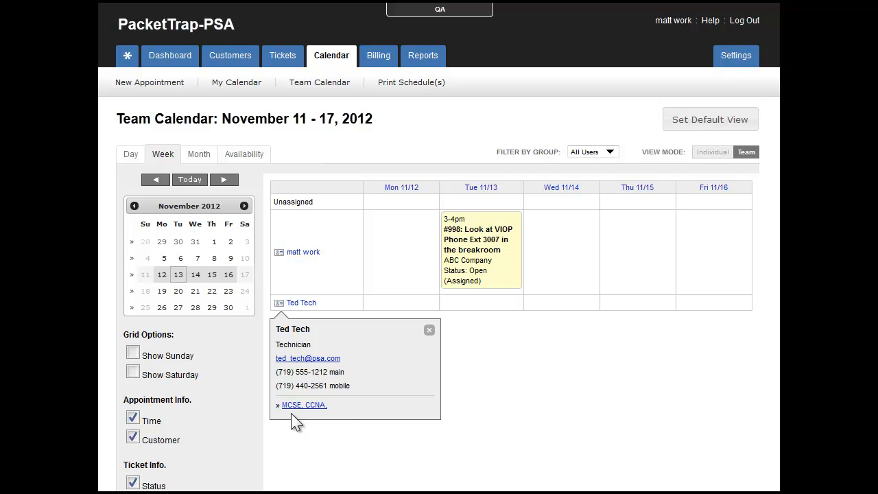
click(284, 61)
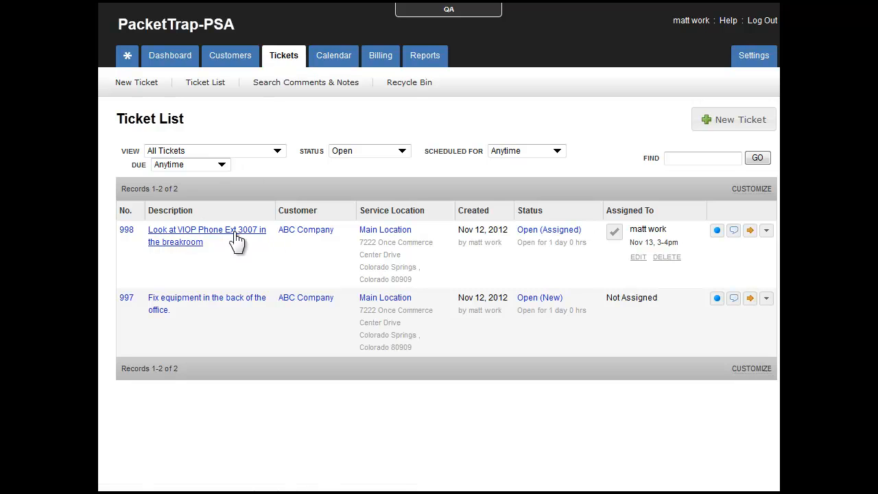
click(127, 232)
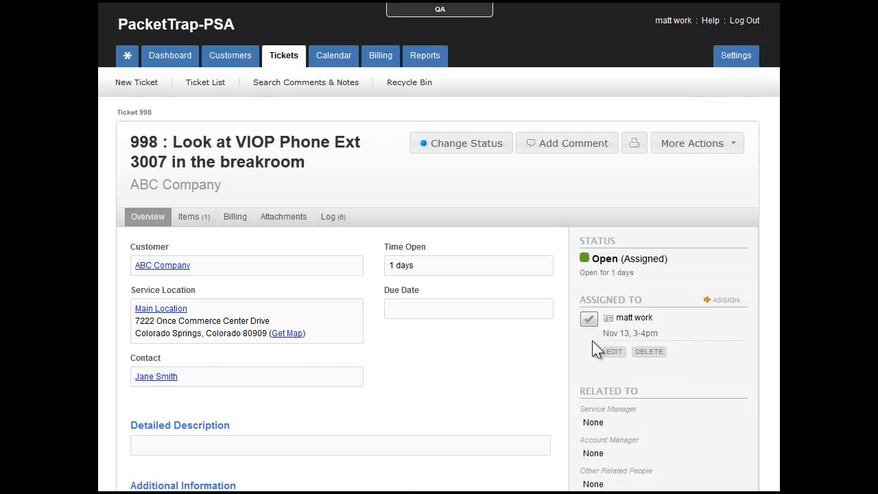
click(609, 319)
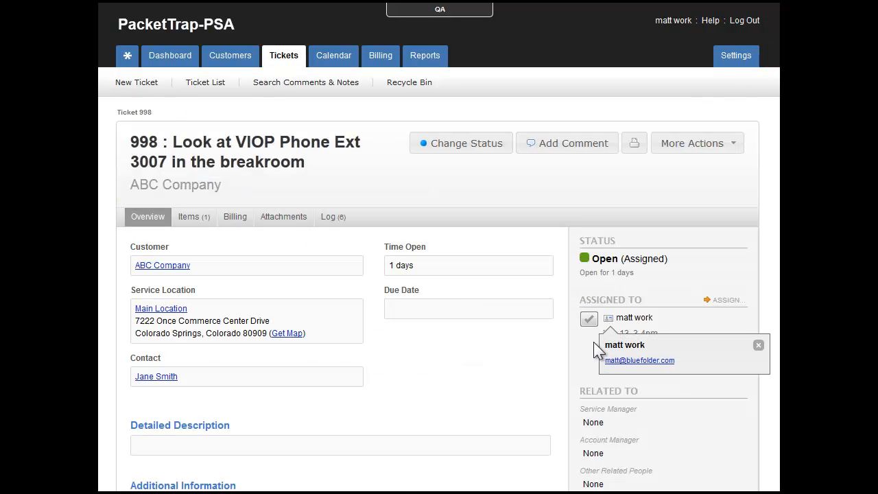